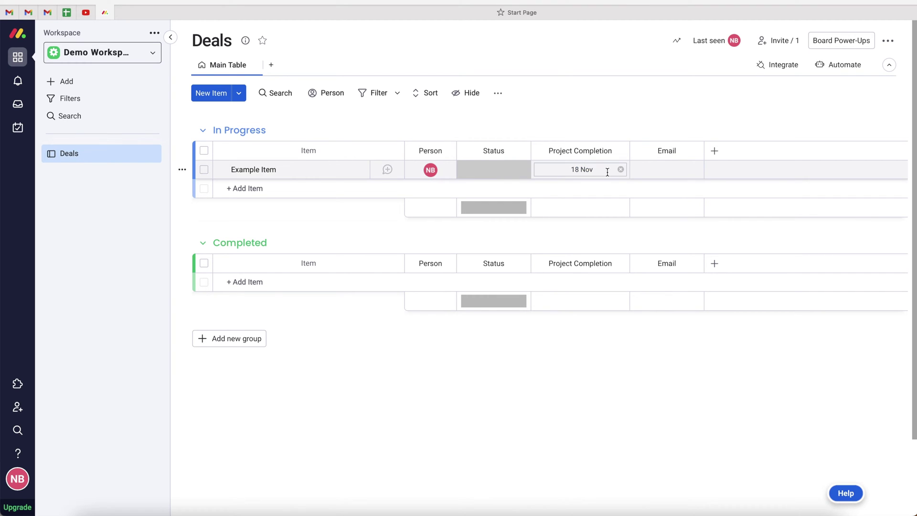
click(645, 167)
click(506, 170)
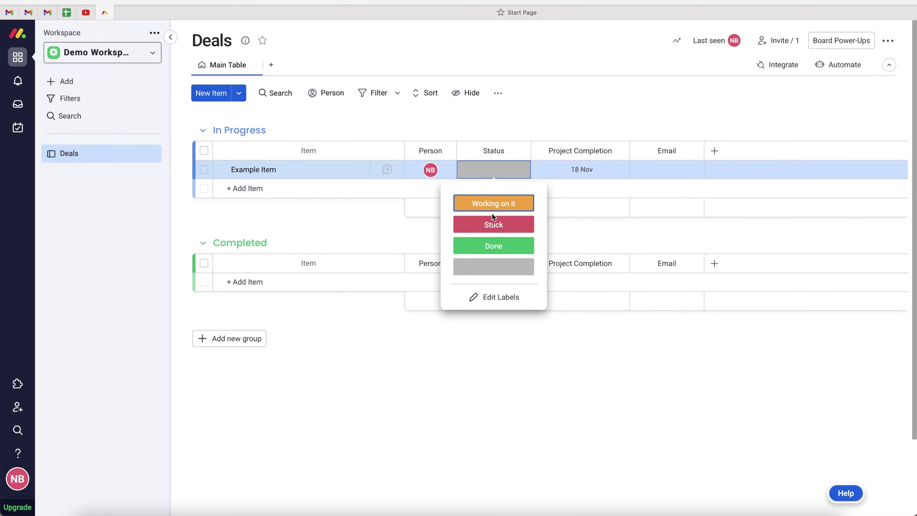
click(565, 99)
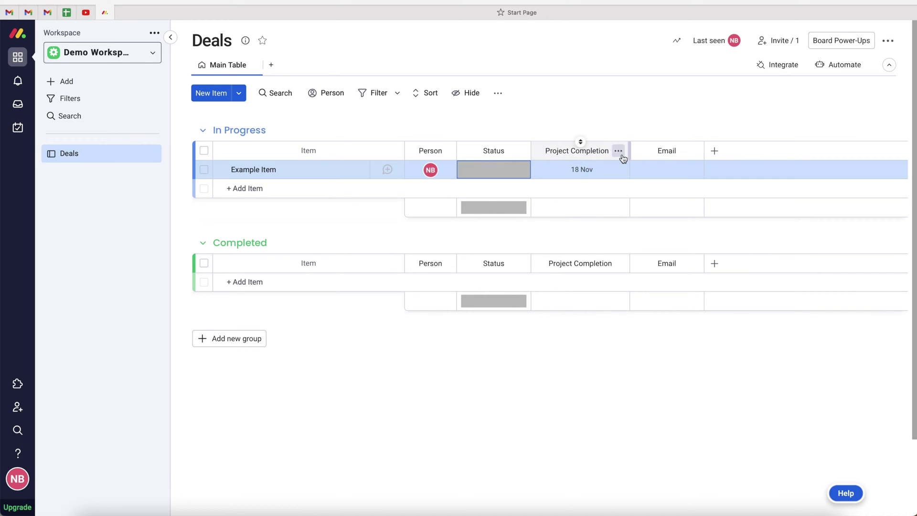
Set Project Completion as the deadline column, connected to the Status and Person columns.
click(618, 151)
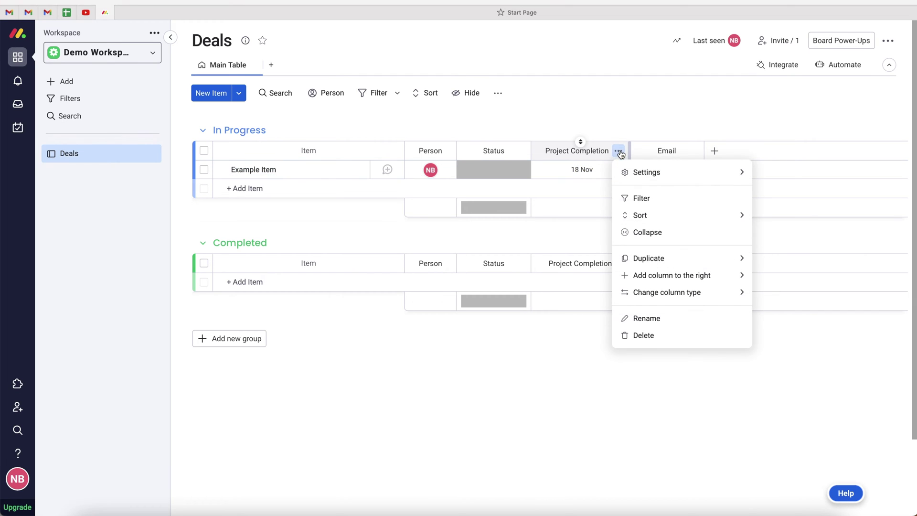
mouse_move(627, 177)
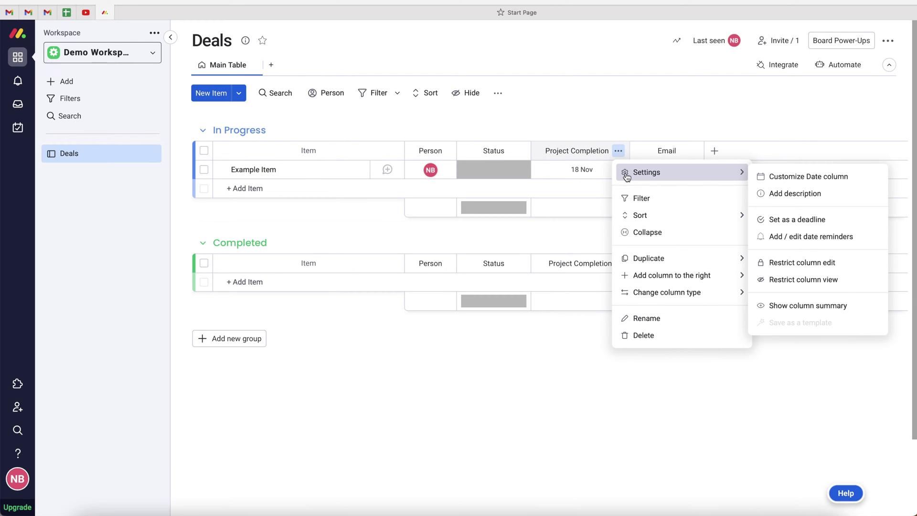
click(822, 224)
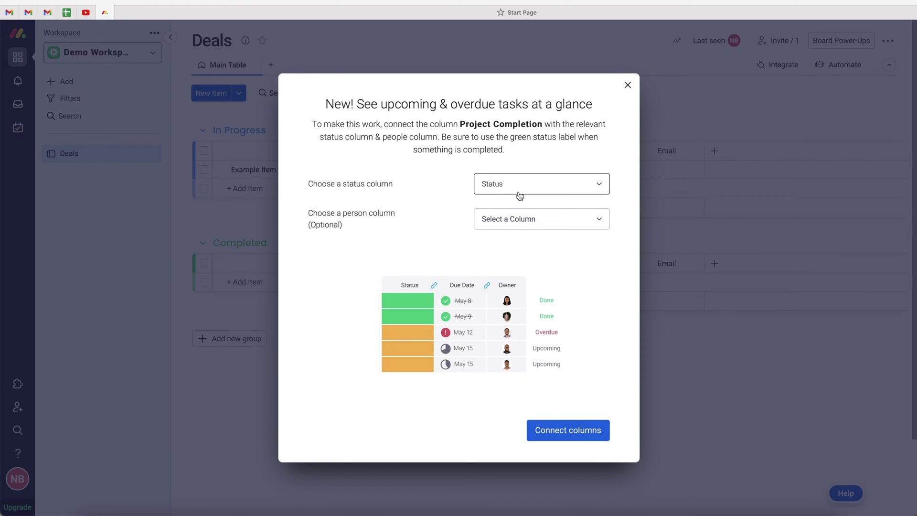
click(502, 220)
click(500, 251)
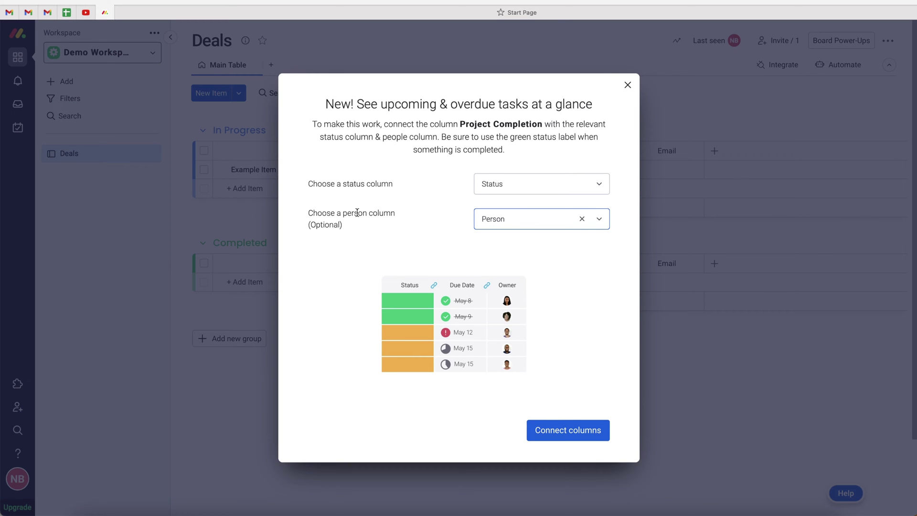
click(565, 432)
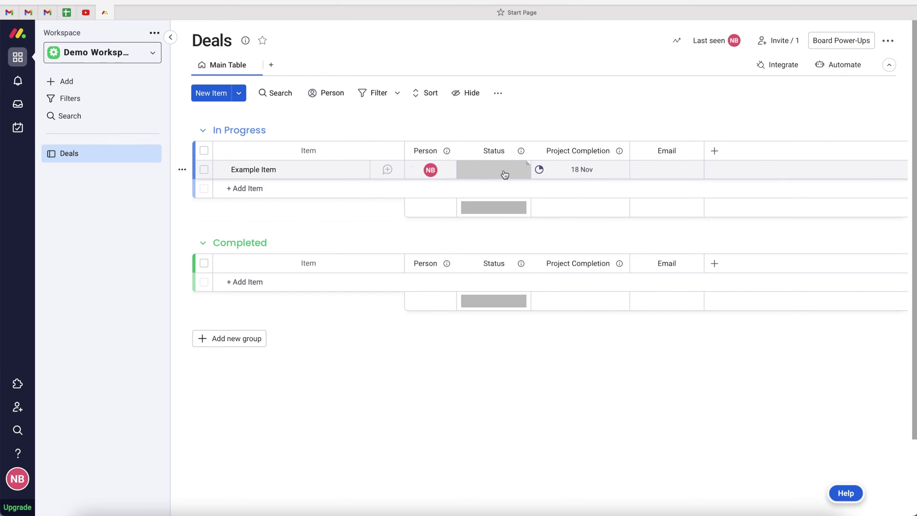
Try Example Item's status as Done, then Stuck, and finally leave it on Working on it.
click(505, 175)
click(493, 246)
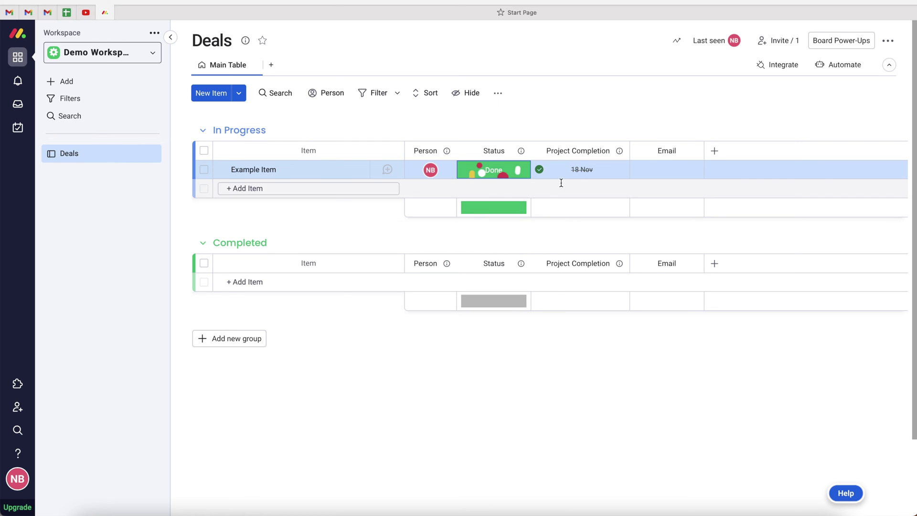
click(497, 173)
click(497, 224)
click(506, 172)
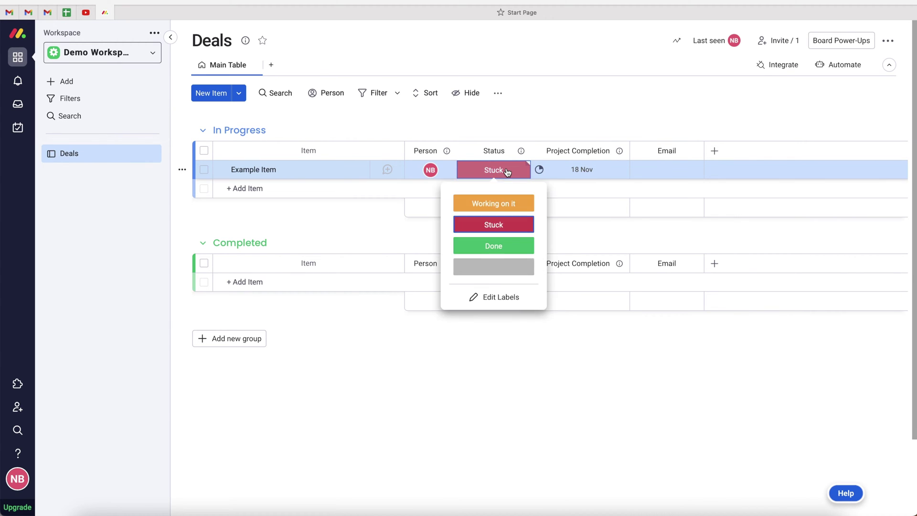
click(506, 201)
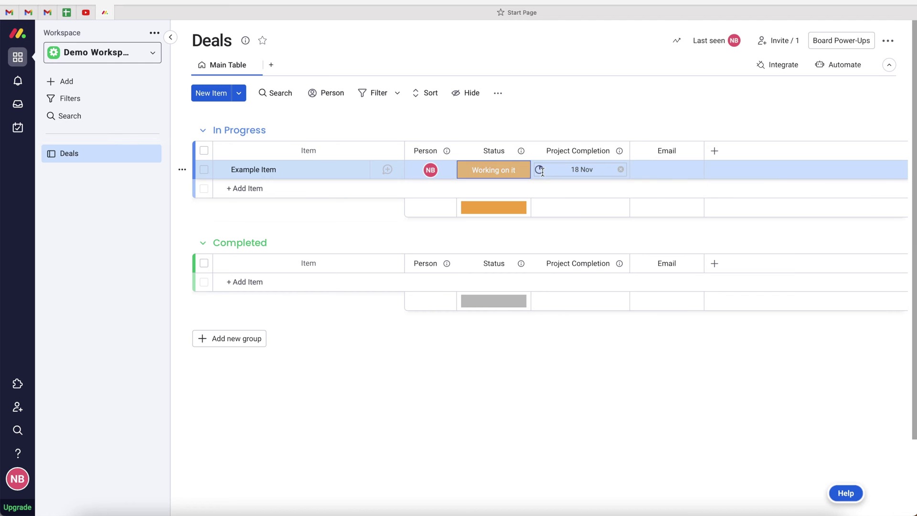
mouse_move(542, 172)
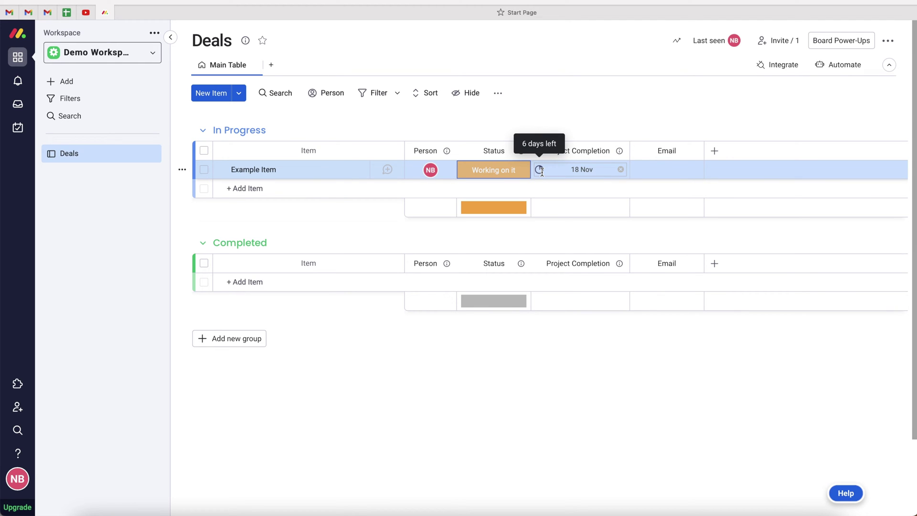
click(612, 125)
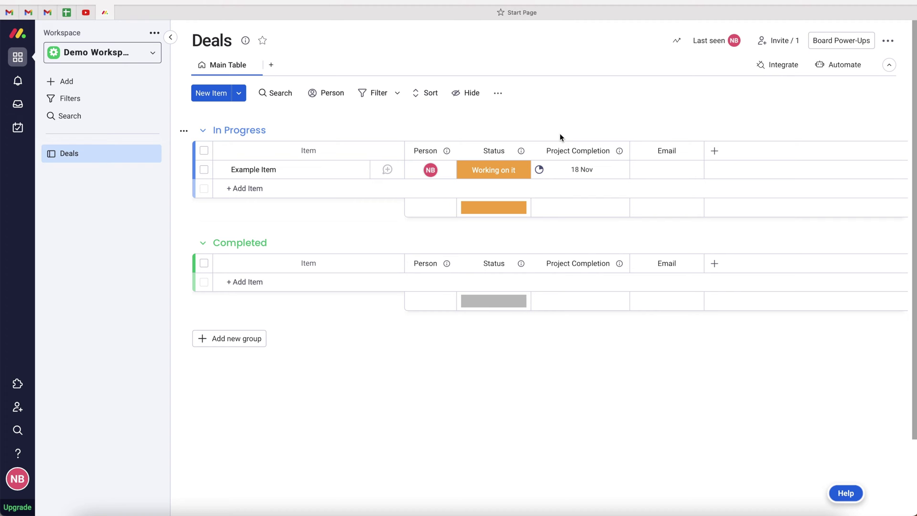
Open the Deals board's automation center and start a blank custom automation from the Custom category.
click(843, 70)
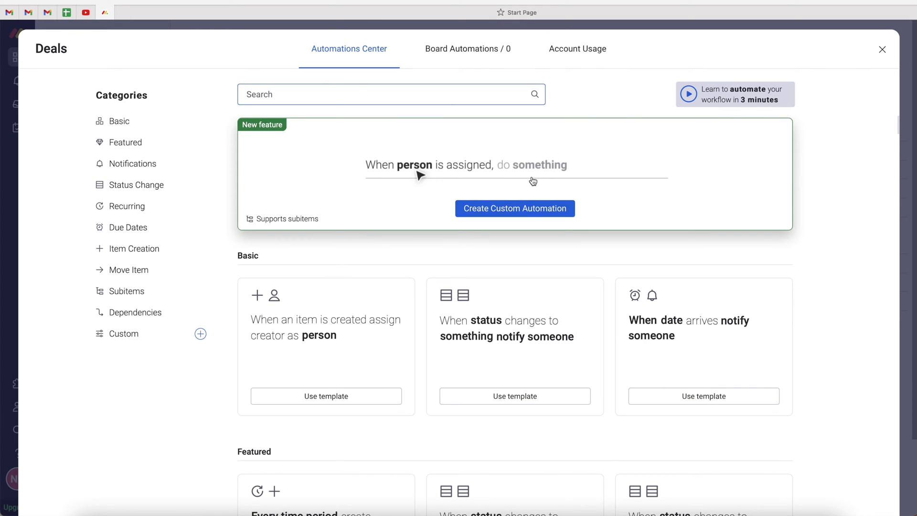
click(127, 339)
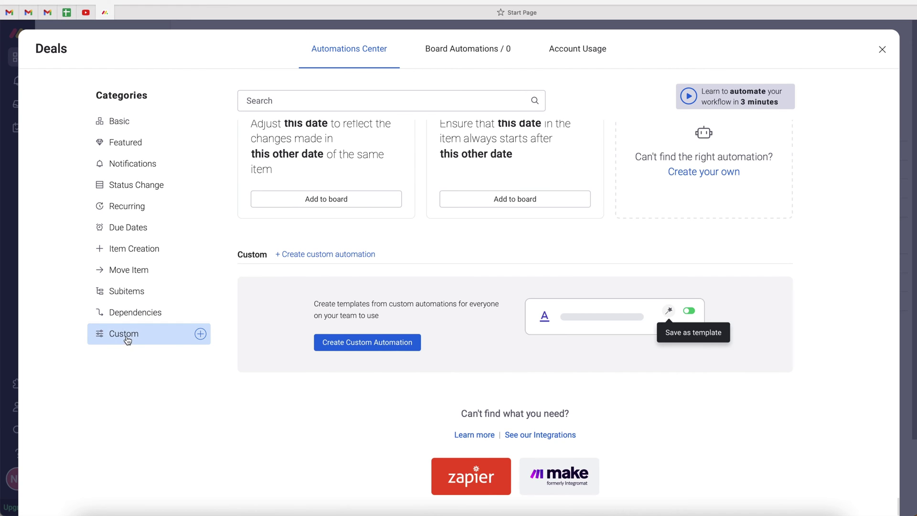
click(364, 344)
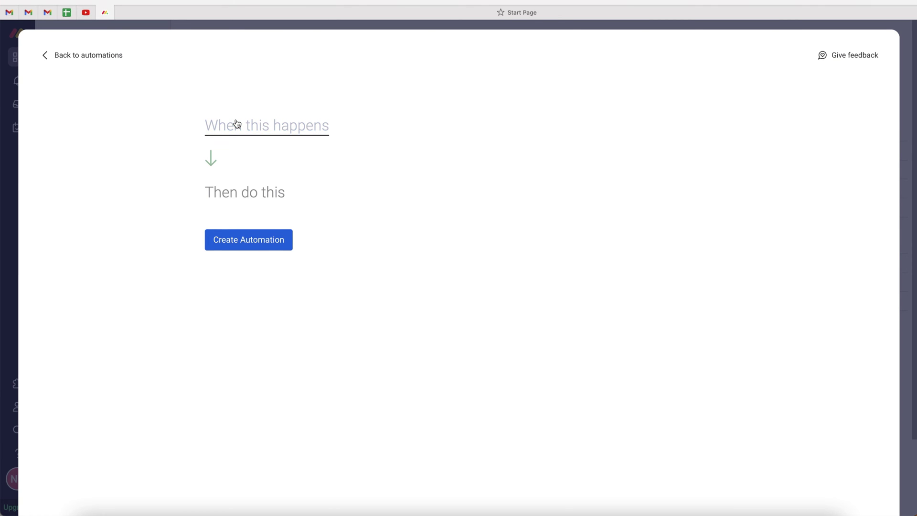
Set the custom automation's trigger to 'When date arrives', found by searching 'da'.
click(248, 125)
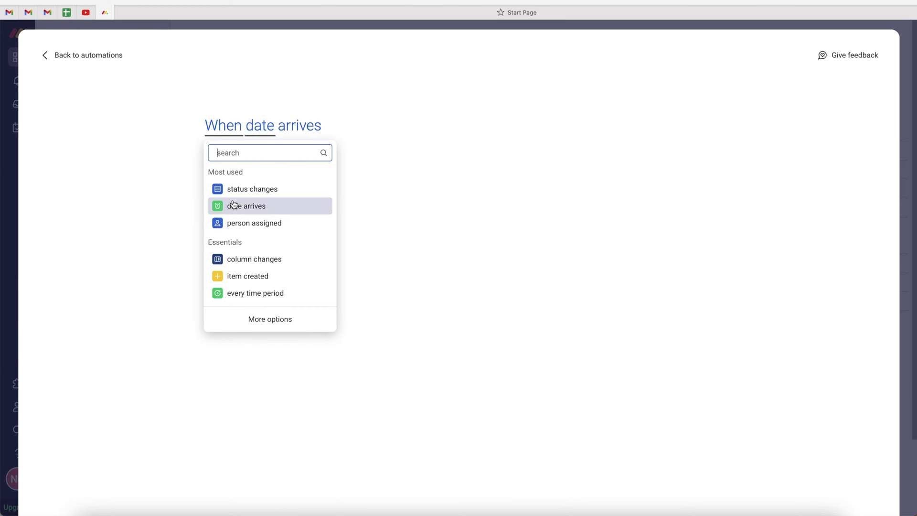
click(258, 318)
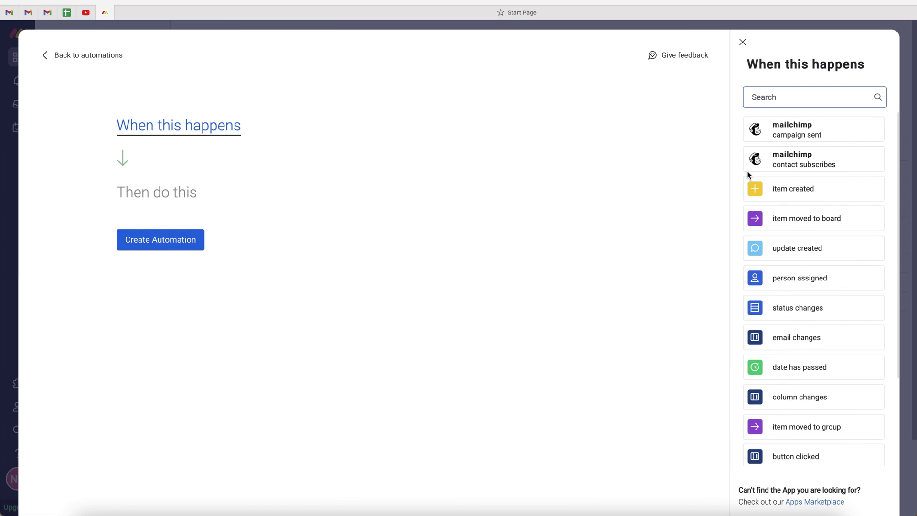
text(dat)
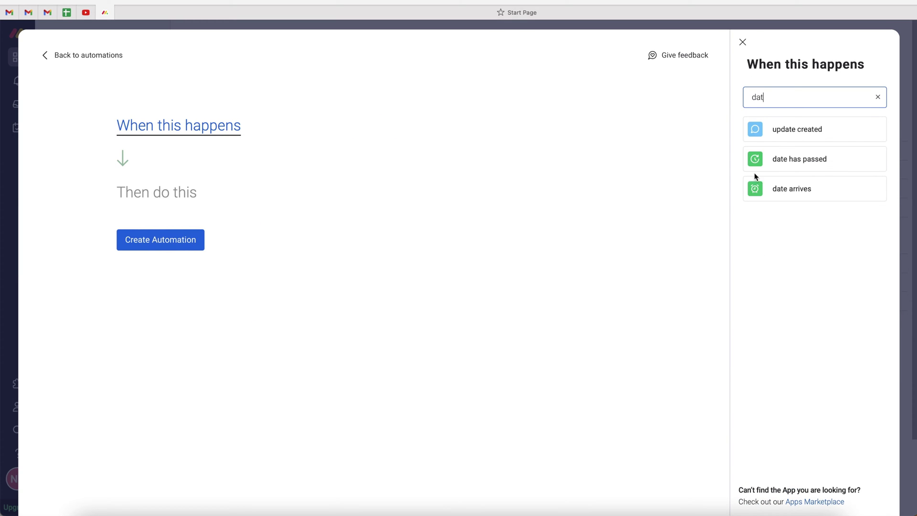
click(803, 191)
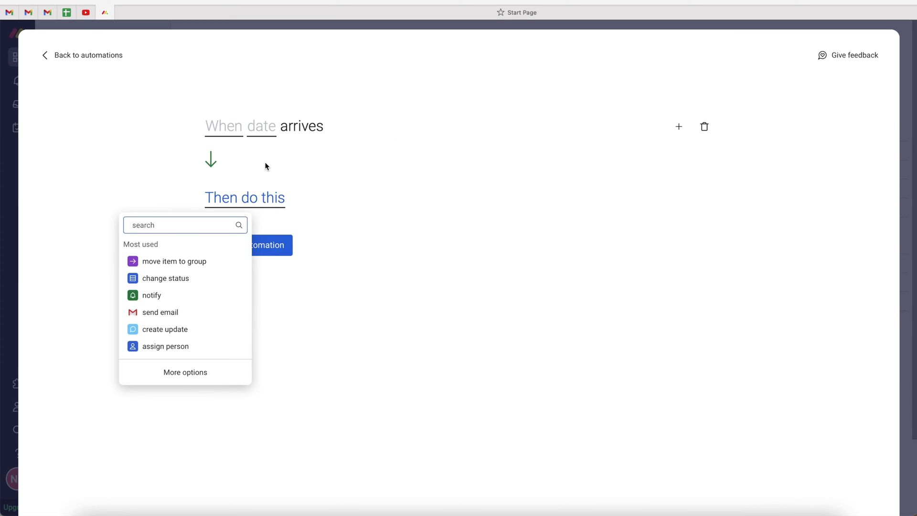
click(228, 132)
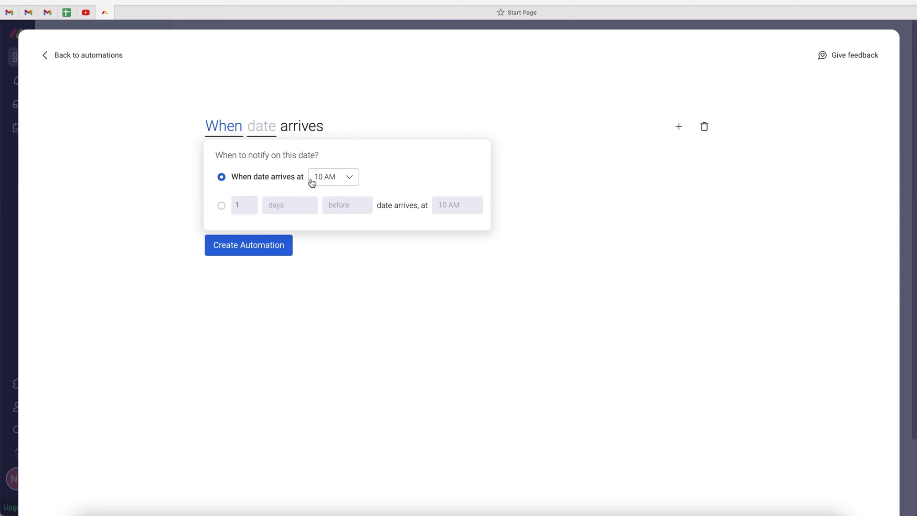
Make the trigger fire 5 days before the date.
click(222, 206)
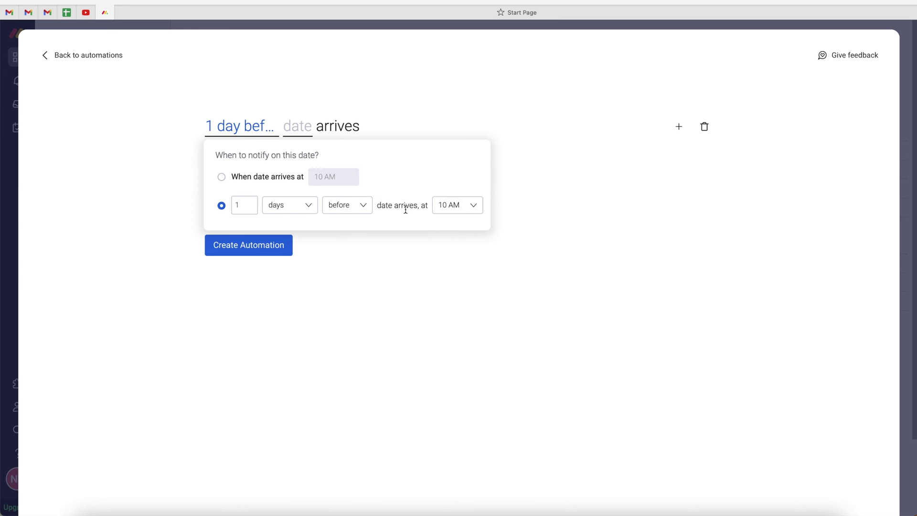
click(253, 206)
key(BackSpace)
text(5)
click(291, 212)
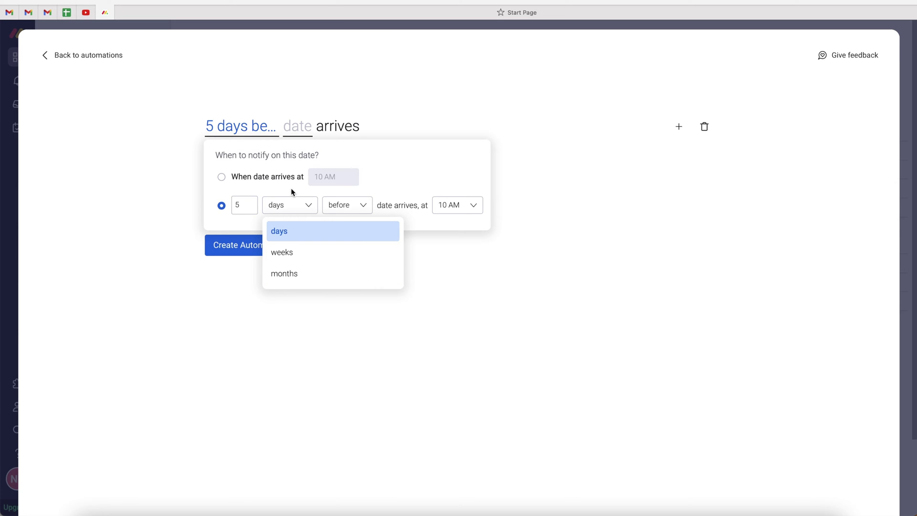
click(364, 207)
click(364, 206)
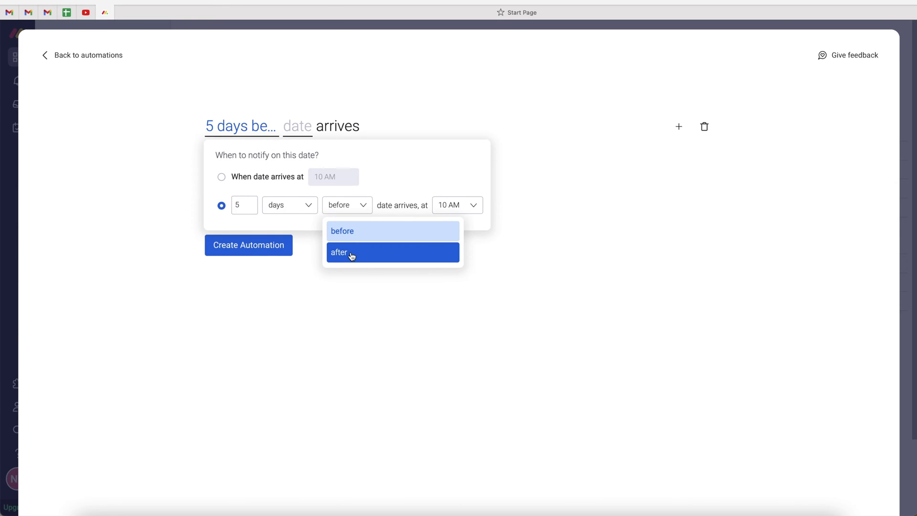
click(353, 231)
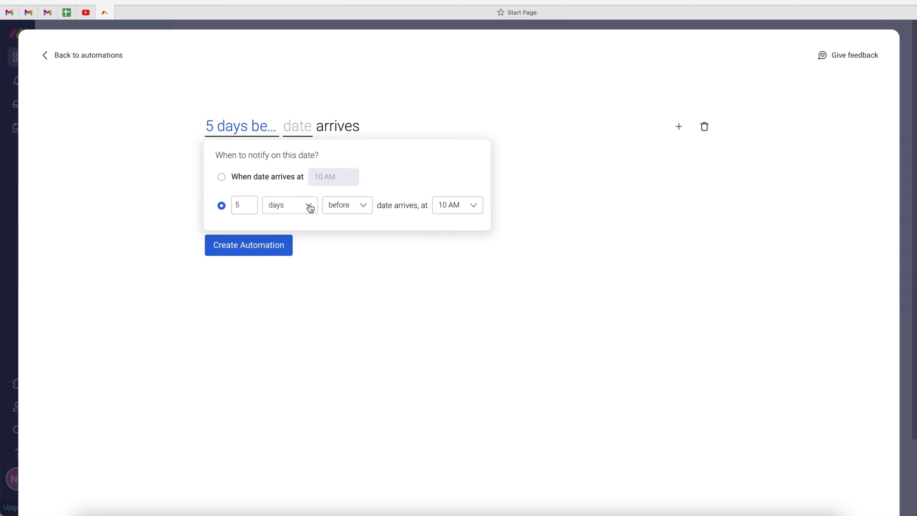
Keep 10 AM as the trigger's time of day and confirm the timing.
click(455, 206)
scroll(463, 260, down, 1)
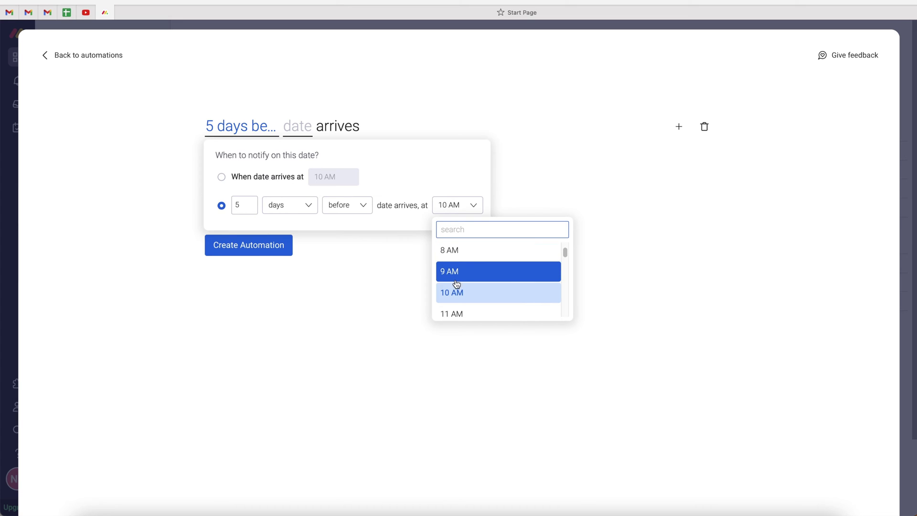
scroll(458, 308, down, 1)
scroll(456, 309, down, 1)
scroll(456, 310, up, 2)
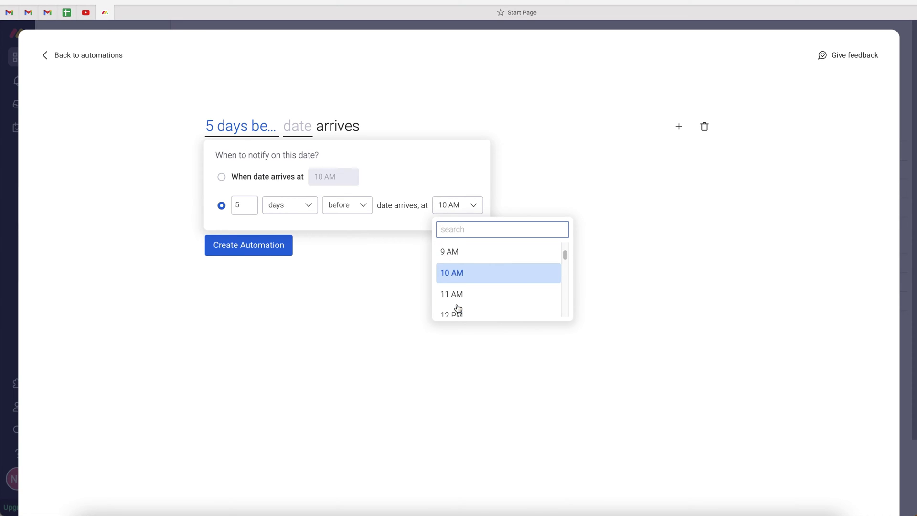
click(458, 273)
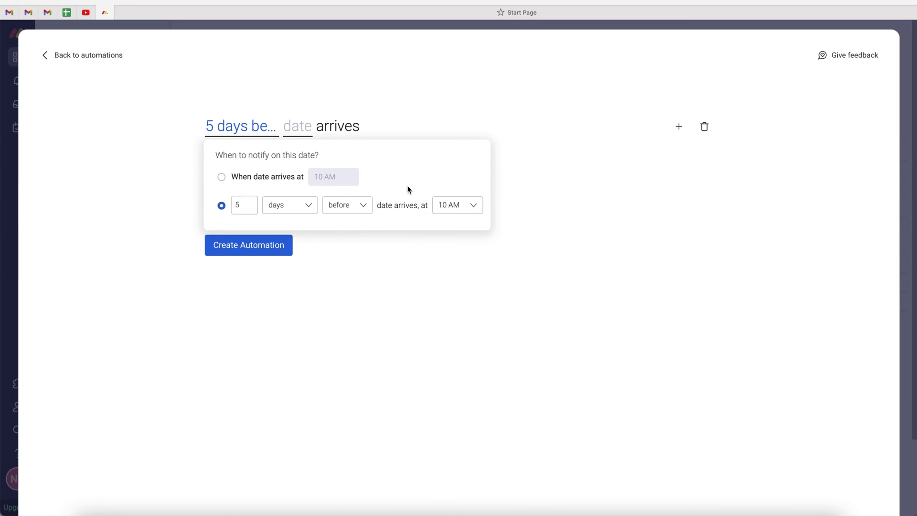
click(621, 211)
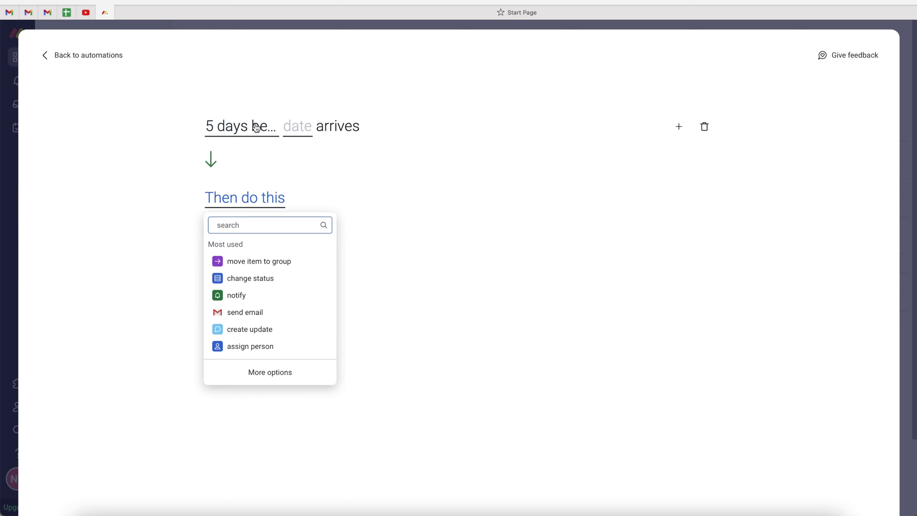
Choose Project Completion as the trigger's date column.
click(299, 126)
click(340, 171)
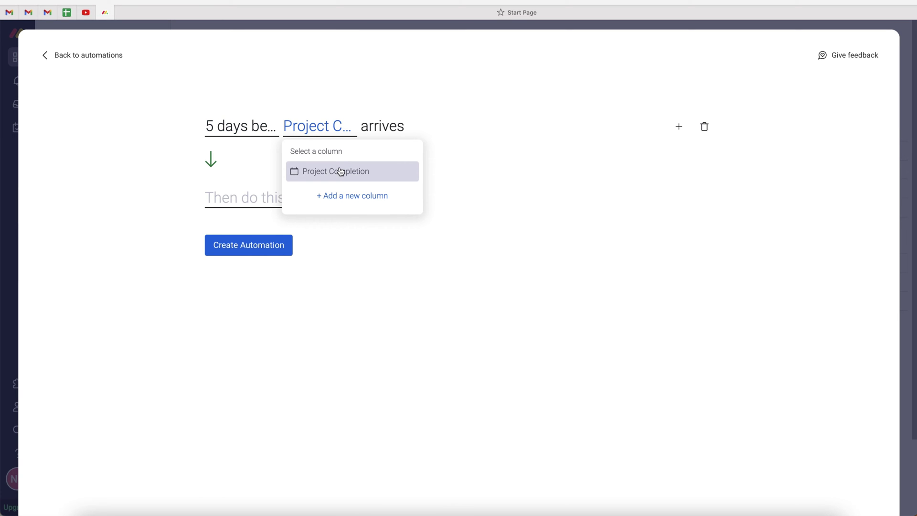
click(340, 171)
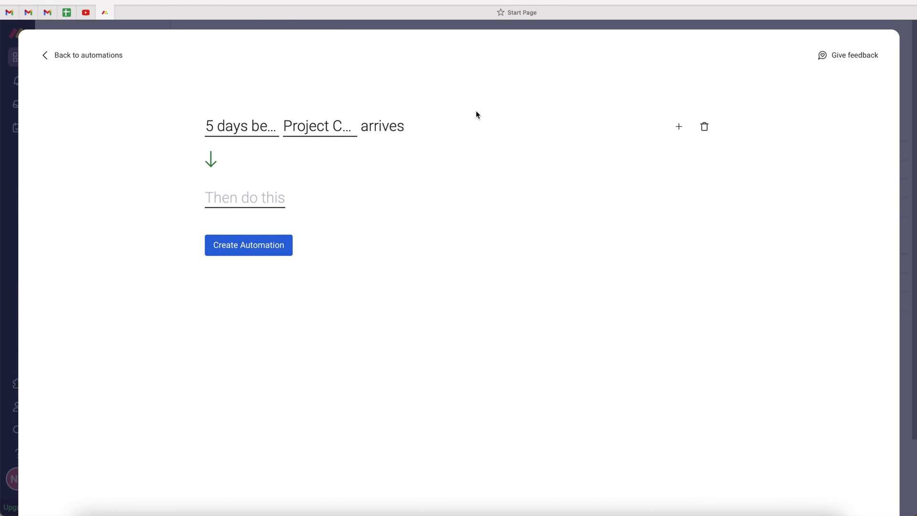
Add a condition requiring the Status column is not Done.
click(682, 127)
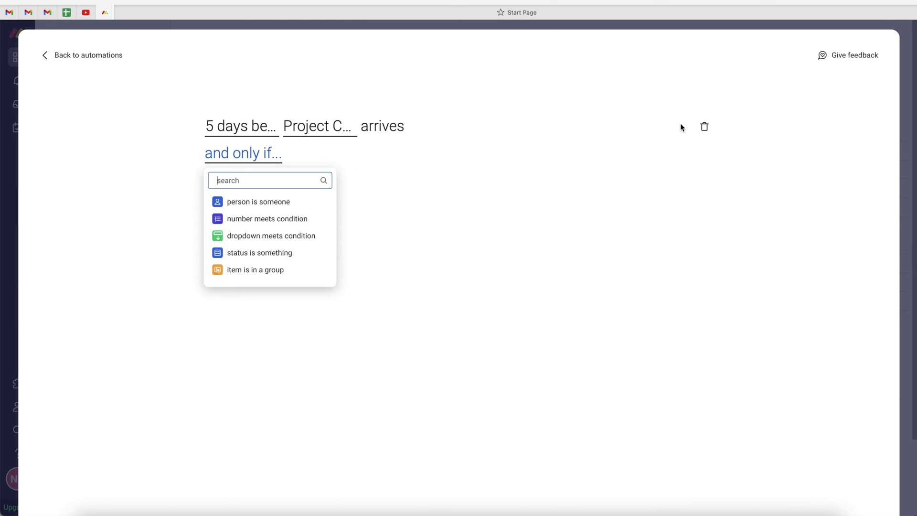
click(243, 254)
click(287, 153)
click(315, 198)
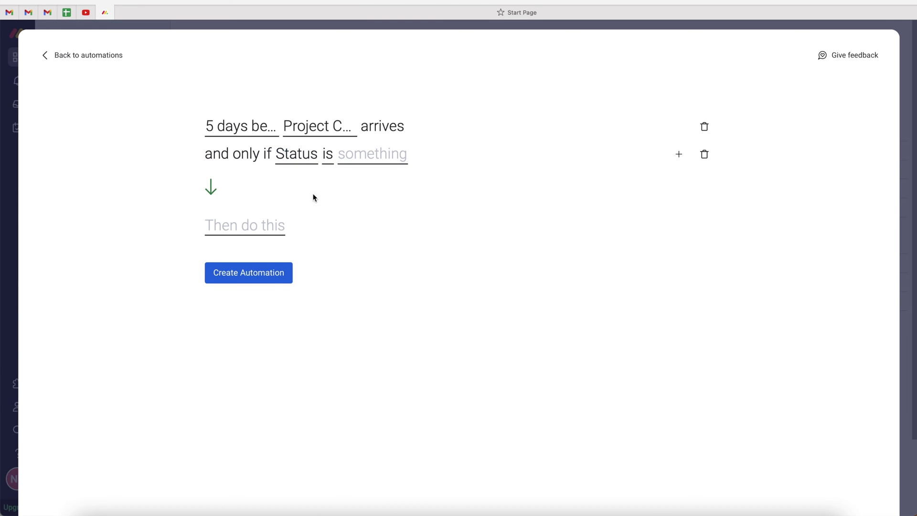
click(329, 157)
click(338, 199)
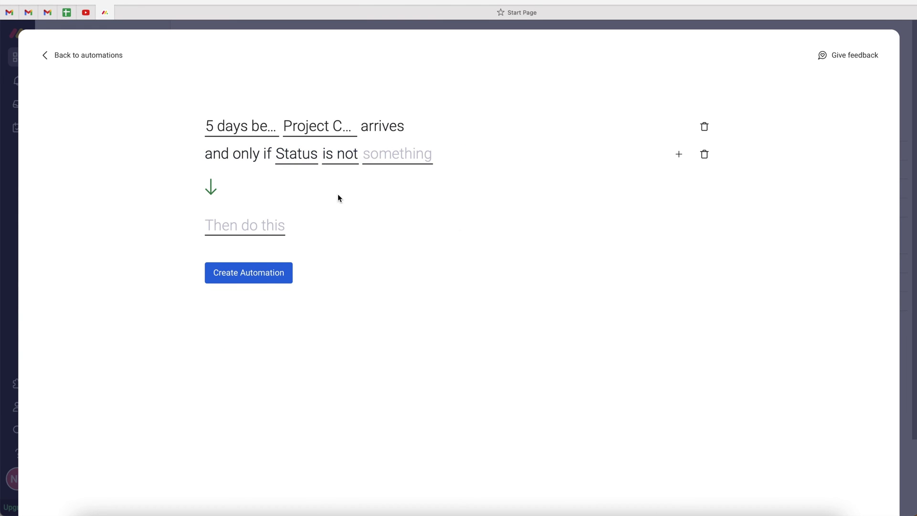
click(377, 158)
click(392, 240)
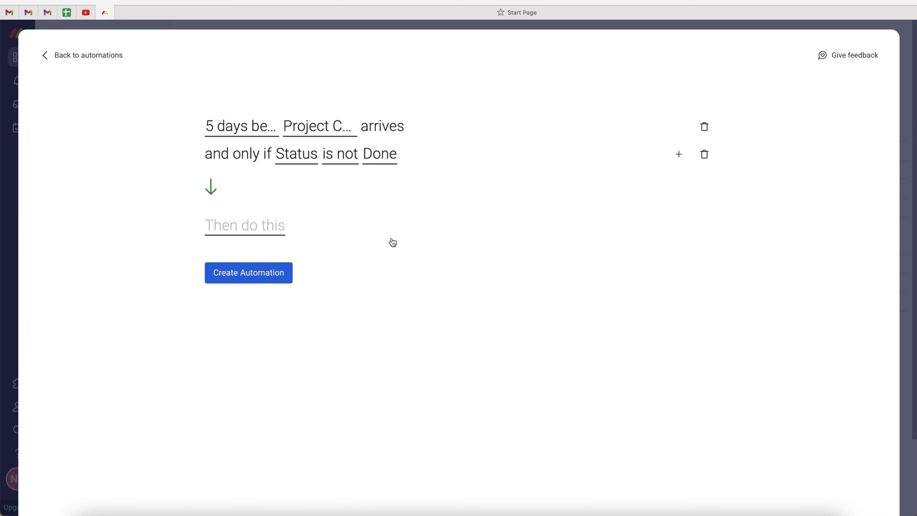
Set the automation's action to notify, found by searching 'notif' among all actions.
click(251, 230)
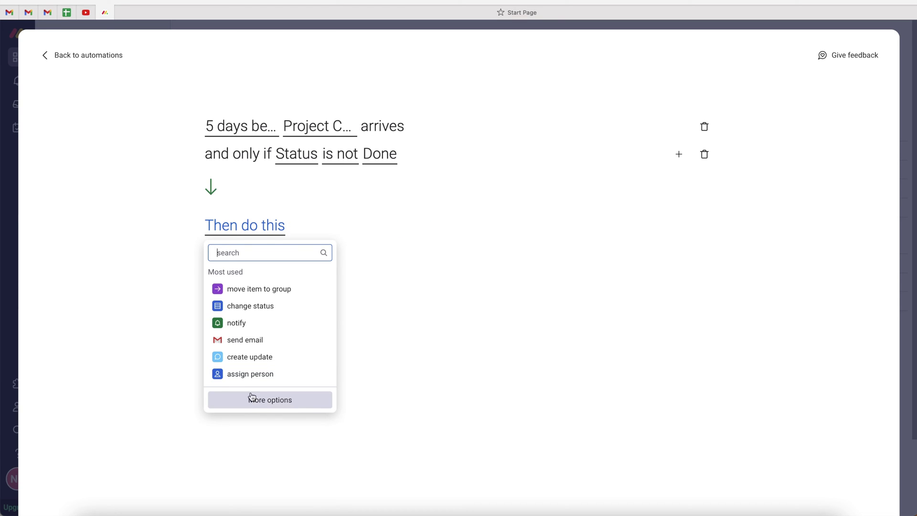
click(250, 400)
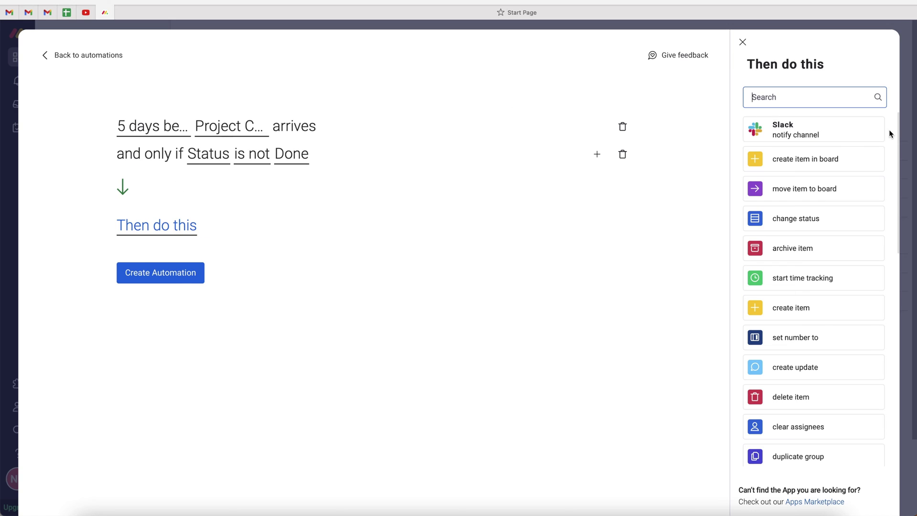
text(notif)
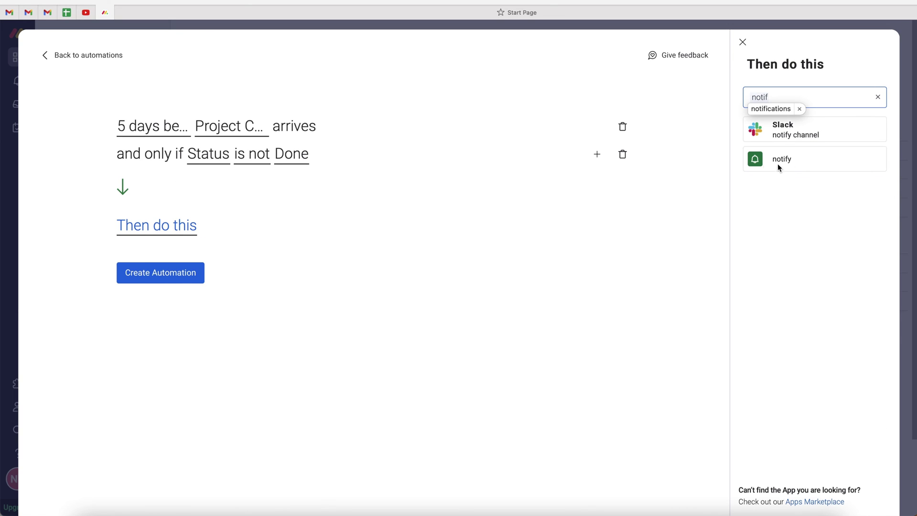
click(779, 163)
double_click(808, 106)
text(notify)
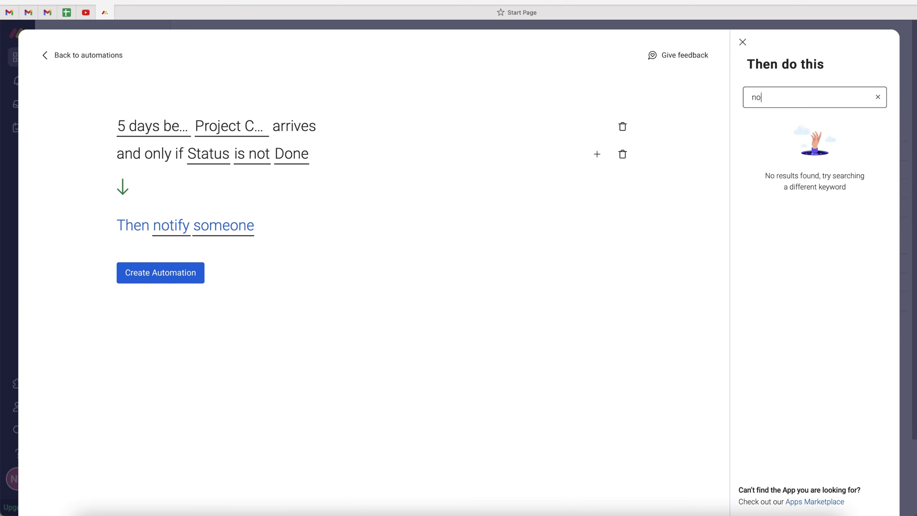
click(426, 213)
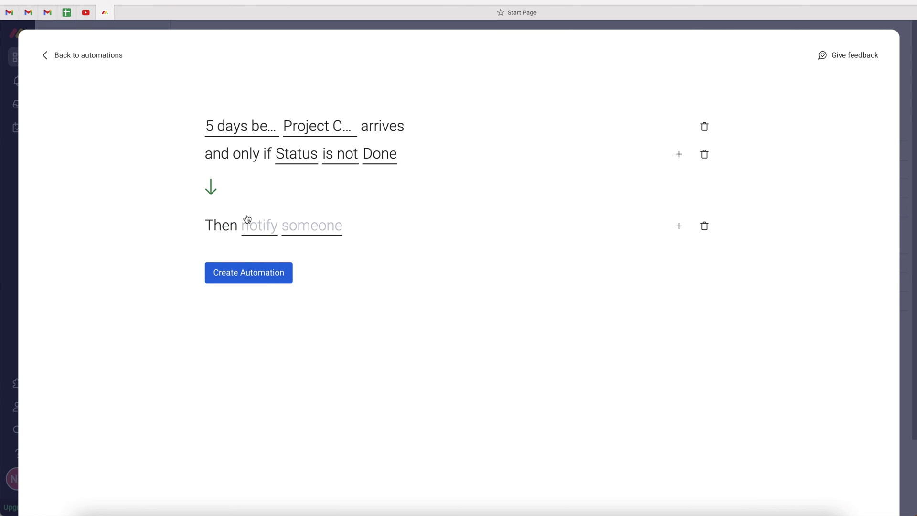
Start the message with 'Hi {user name}' and a new line 'Task {item name}'.
click(264, 227)
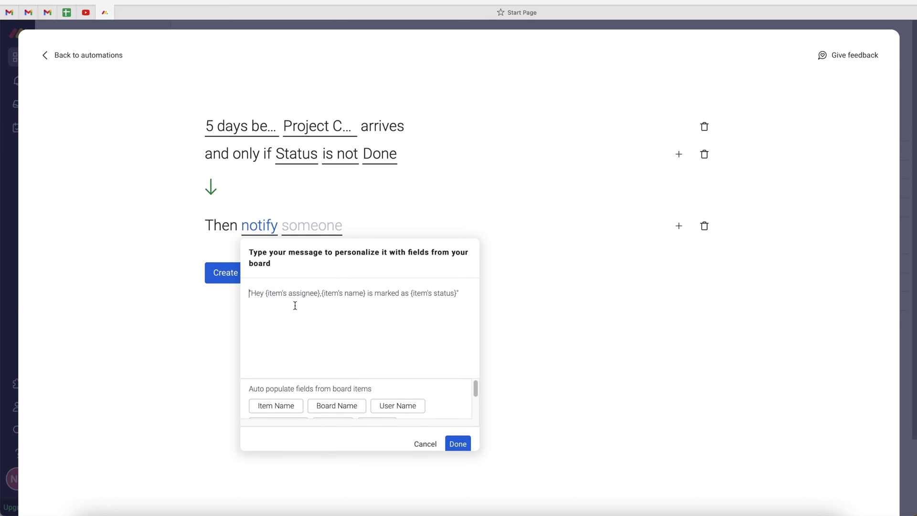
text(Hi)
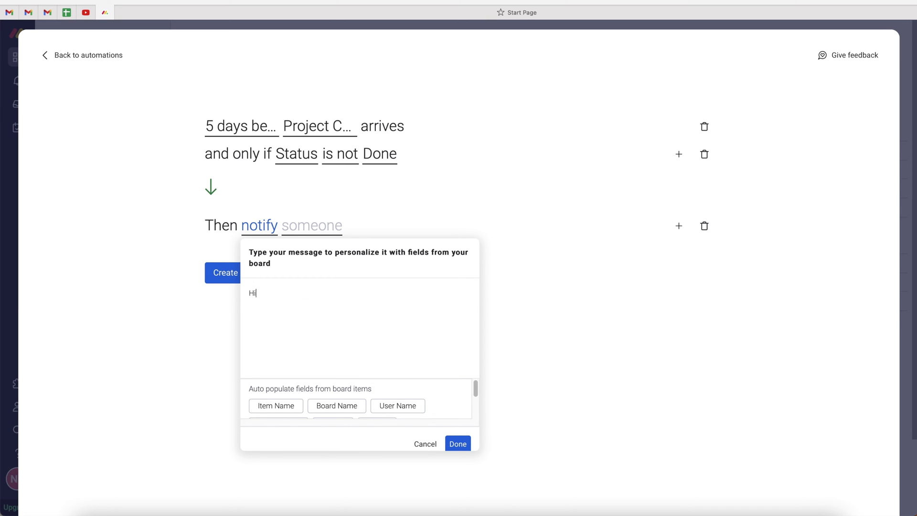
scroll(325, 404, down, 2)
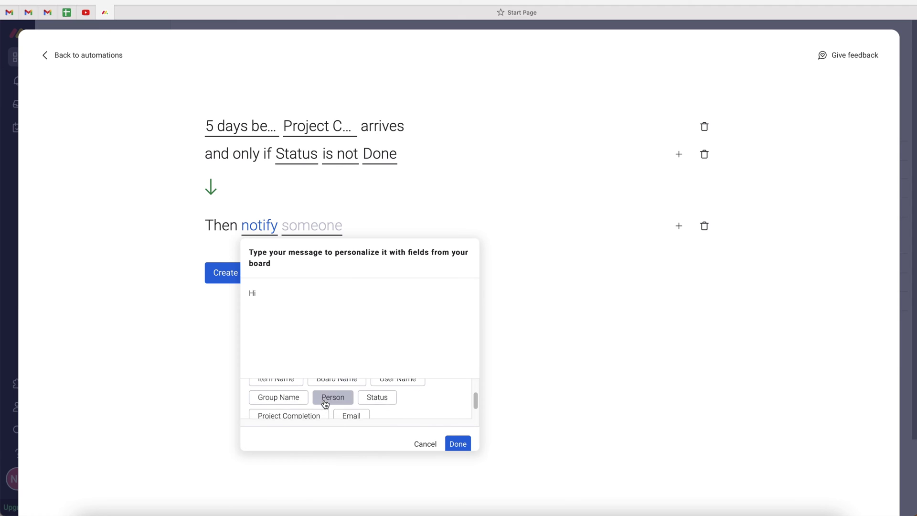
scroll(324, 403, up, 1)
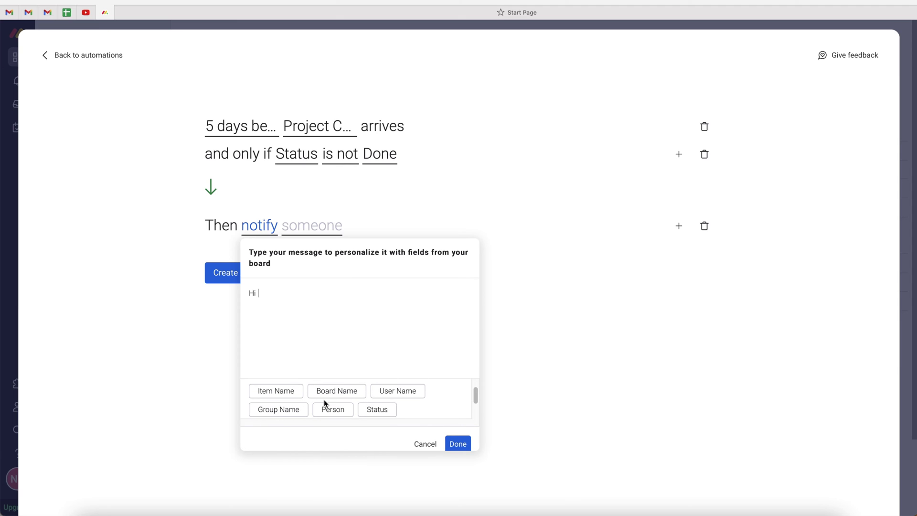
click(405, 392)
key(Return)
key(Return)
scroll(308, 401, down, 1)
text(Task)
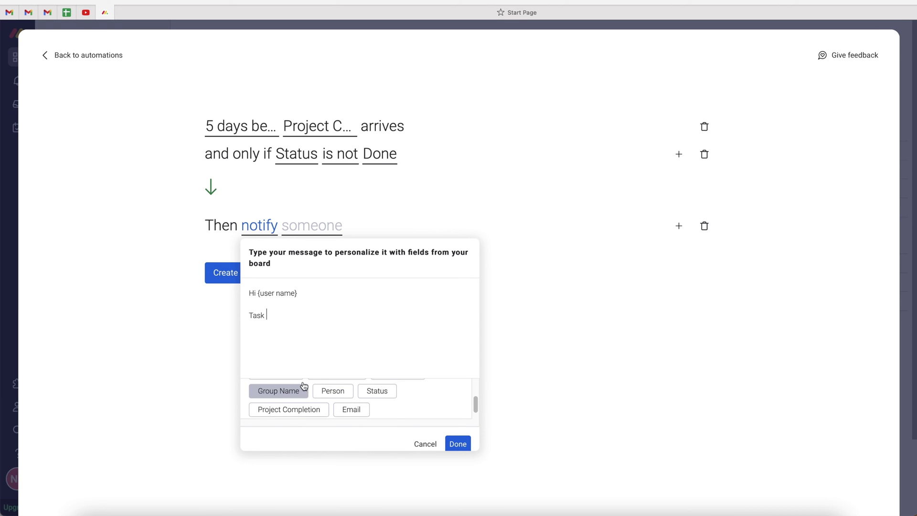
scroll(303, 389, up, 1)
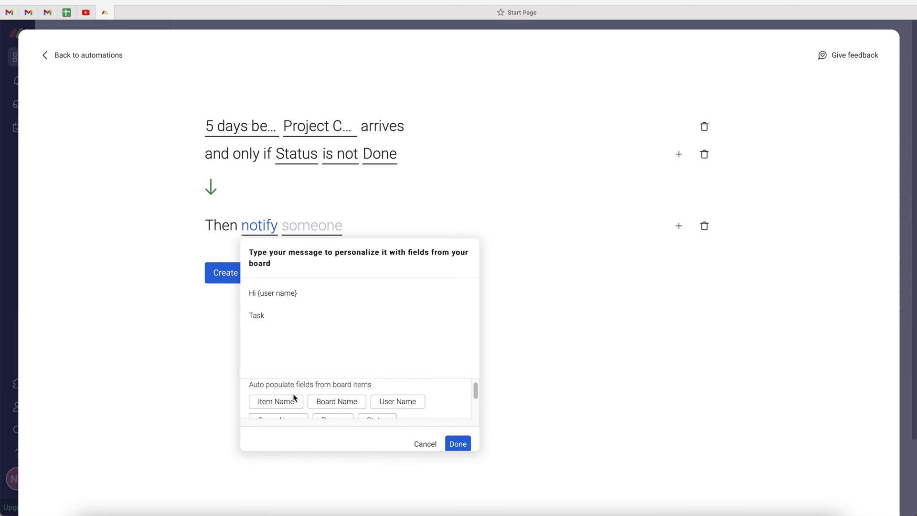
click(276, 401)
Finish the message with 'is due in 5 days time.' and 'Thanks', then save it.
text(is due )
text(in )
text(5 d)
key(BackSpace)
text(days time.)
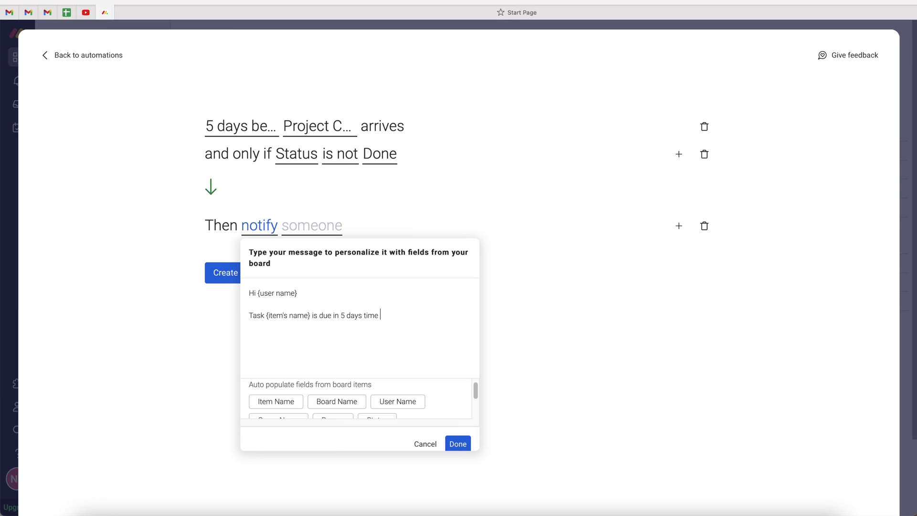
key(Return)
key(Return)
text(Thanks)
scroll(355, 399, down, 1)
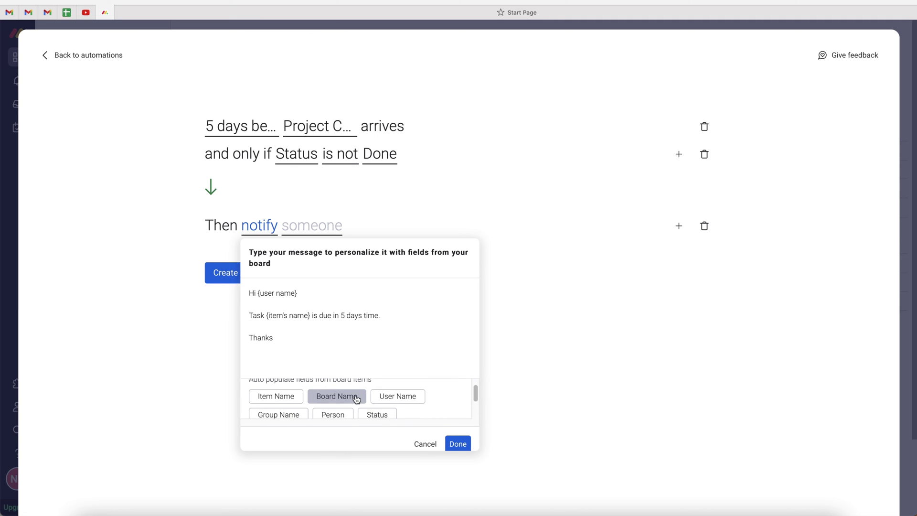
click(458, 444)
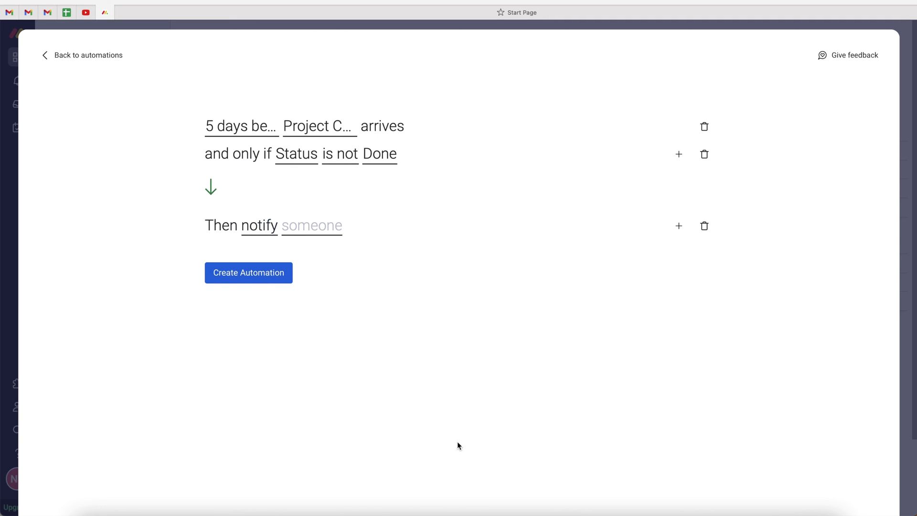
click(304, 232)
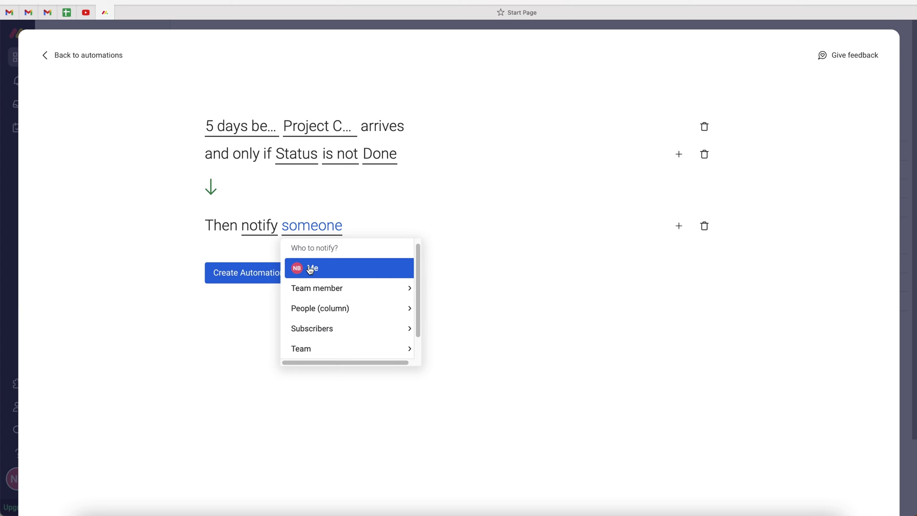
Notify the Person column and create the 5-days-before reminder automation.
click(312, 310)
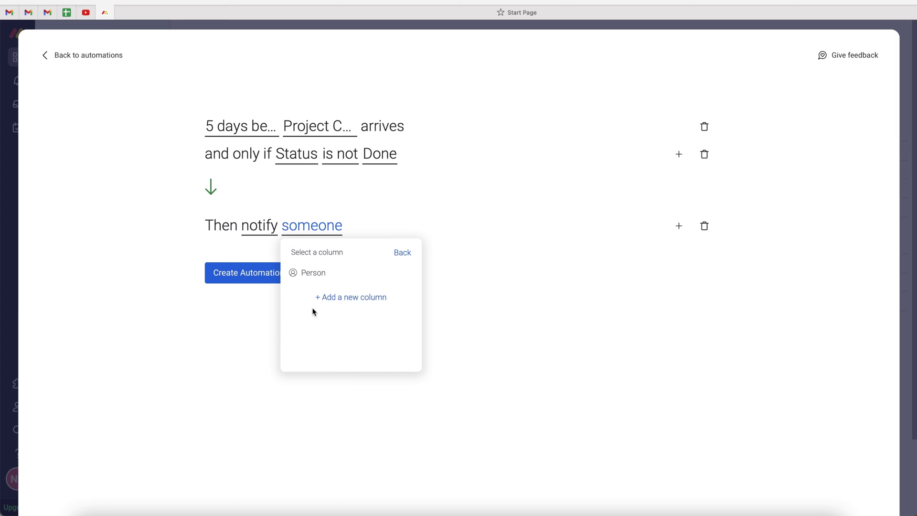
click(308, 280)
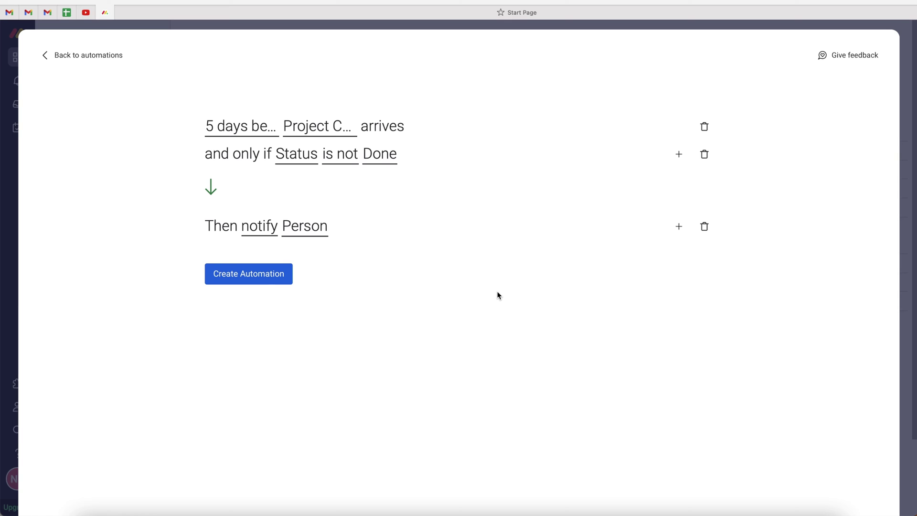
click(248, 270)
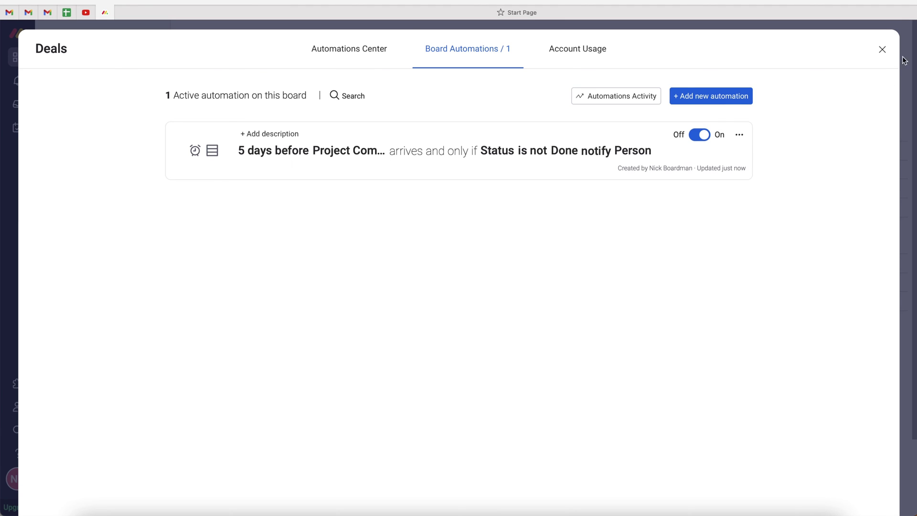
Return to the board, reopen Automate / 1, and open the 5-day reminder card's '...' menu.
click(882, 49)
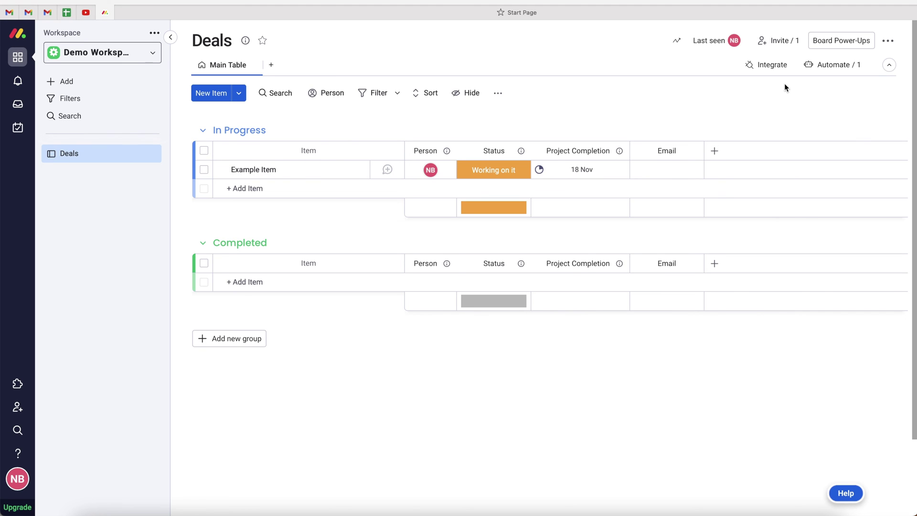
click(833, 67)
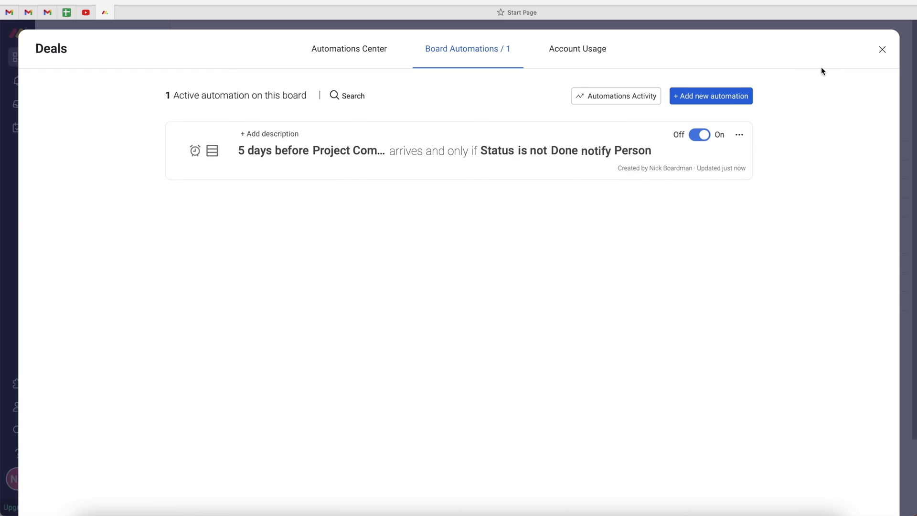
click(739, 134)
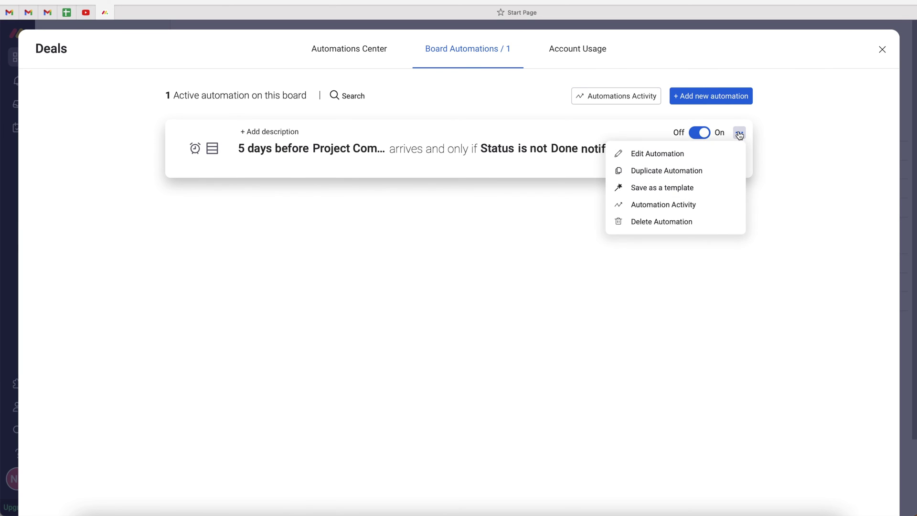
Duplicate the 5-day reminder and change the copy's lead time to 2 days before Project Completion.
click(674, 178)
click(246, 127)
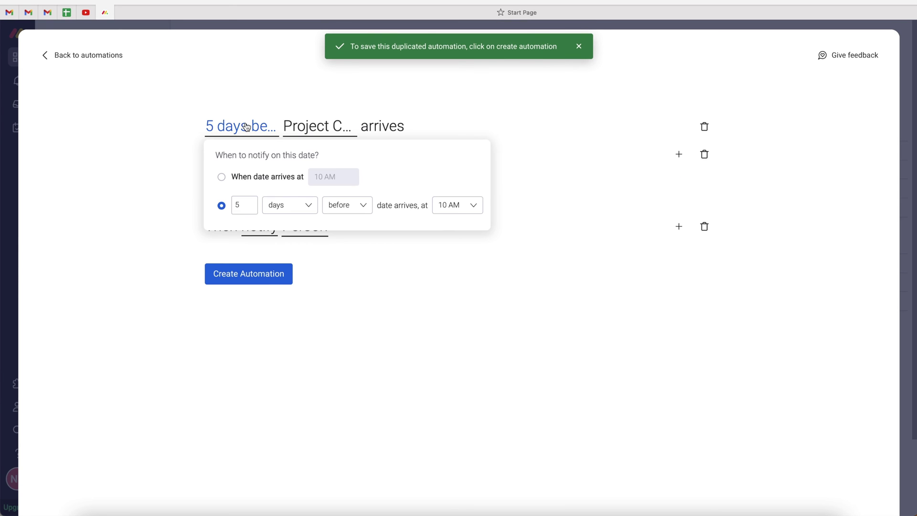
key(BackSpace)
text(2)
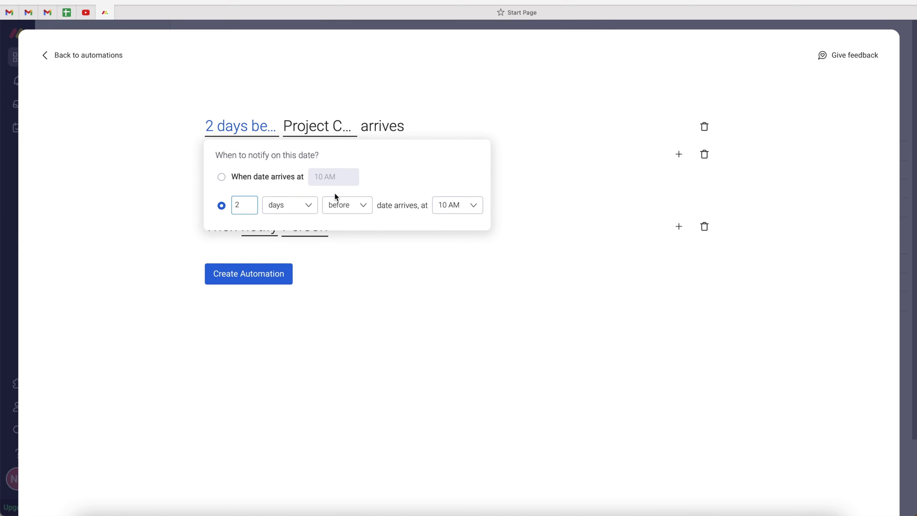
click(148, 194)
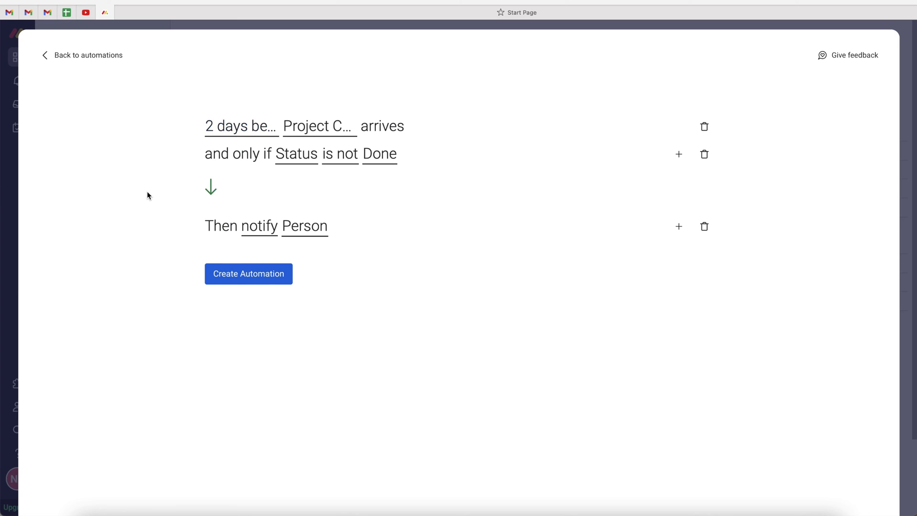
Change the copy's notification message to say 2 days and save the automation.
click(261, 235)
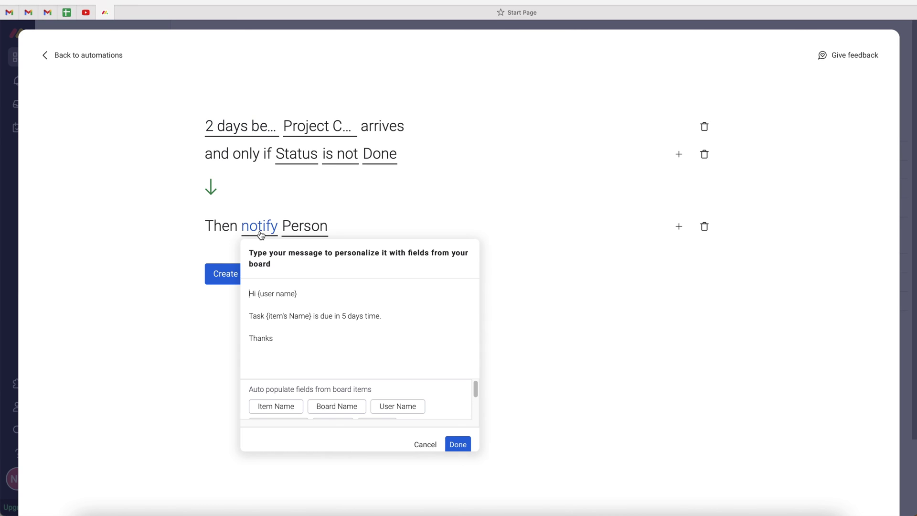
key(BackSpace)
text(2)
click(457, 444)
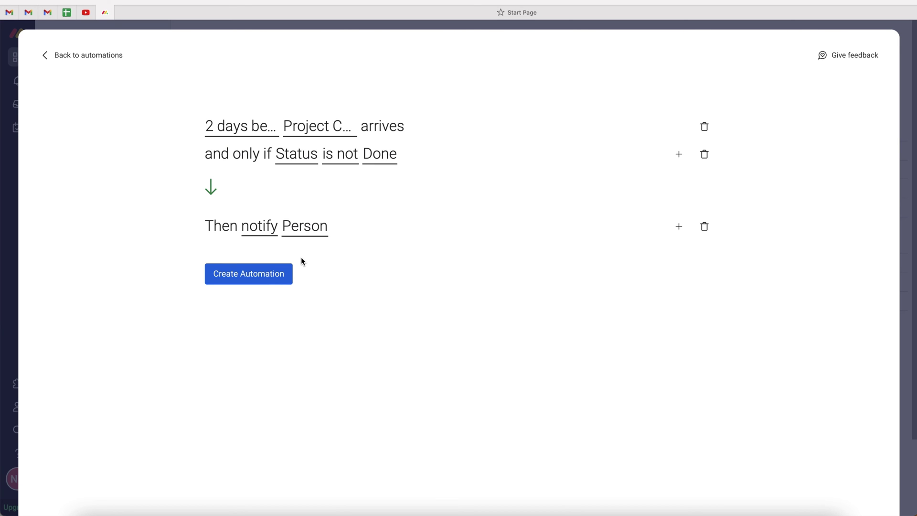
click(237, 276)
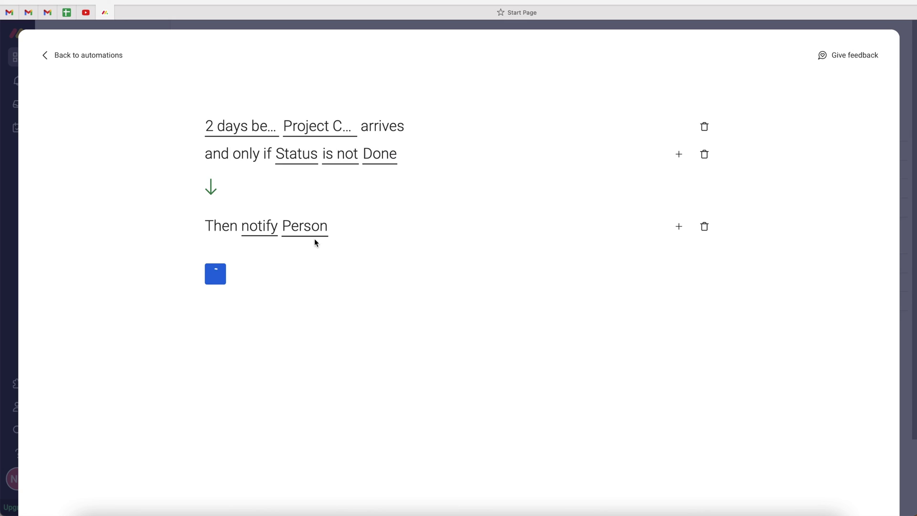
click(883, 49)
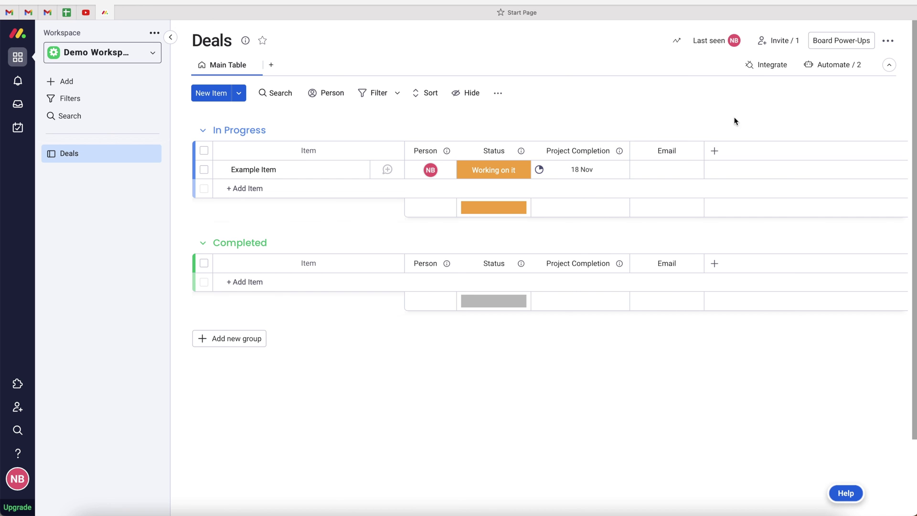